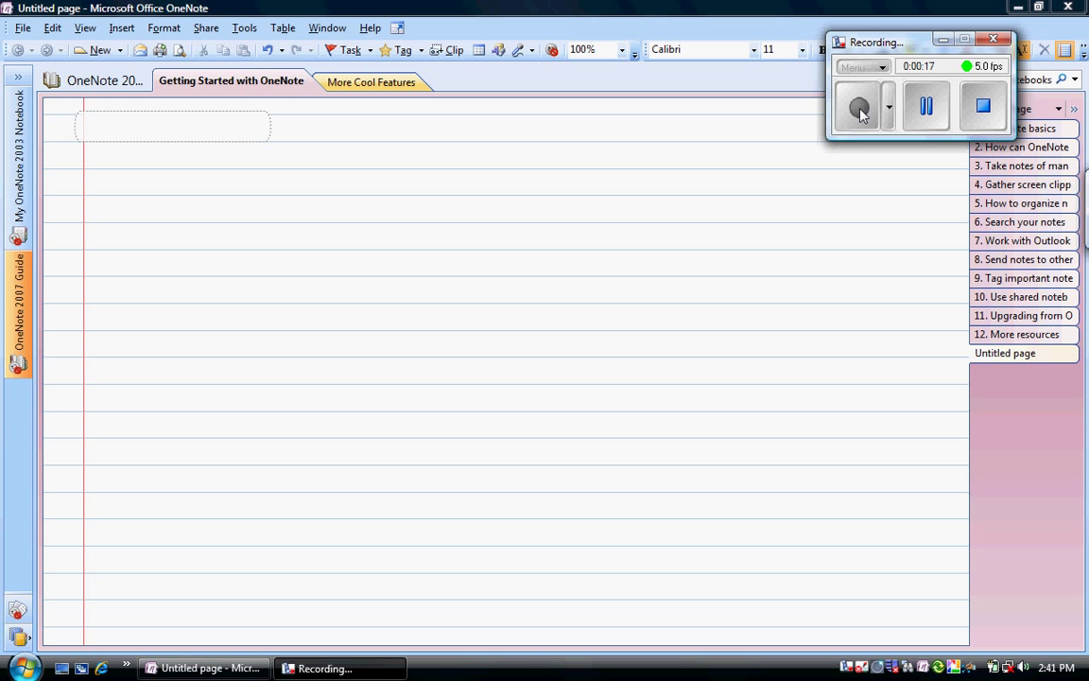
# Step: Handwrite the problem 35+56 at the top of the page
pyautogui.click(530, 656)
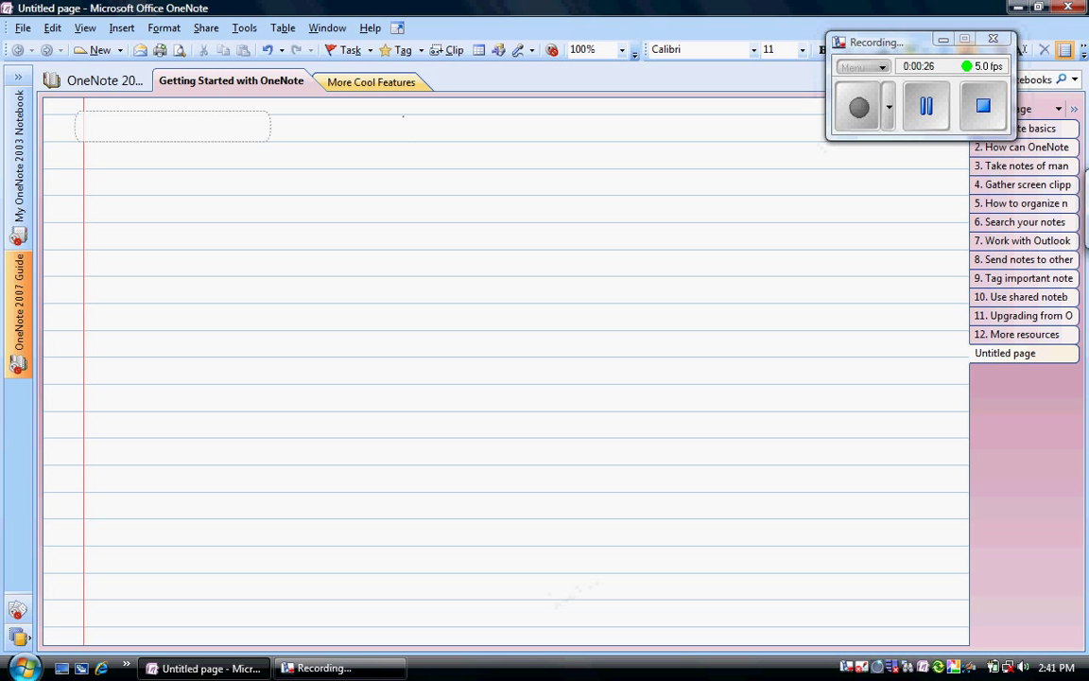
pyautogui.moveTo(405, 114); pyautogui.dragTo(406, 137)
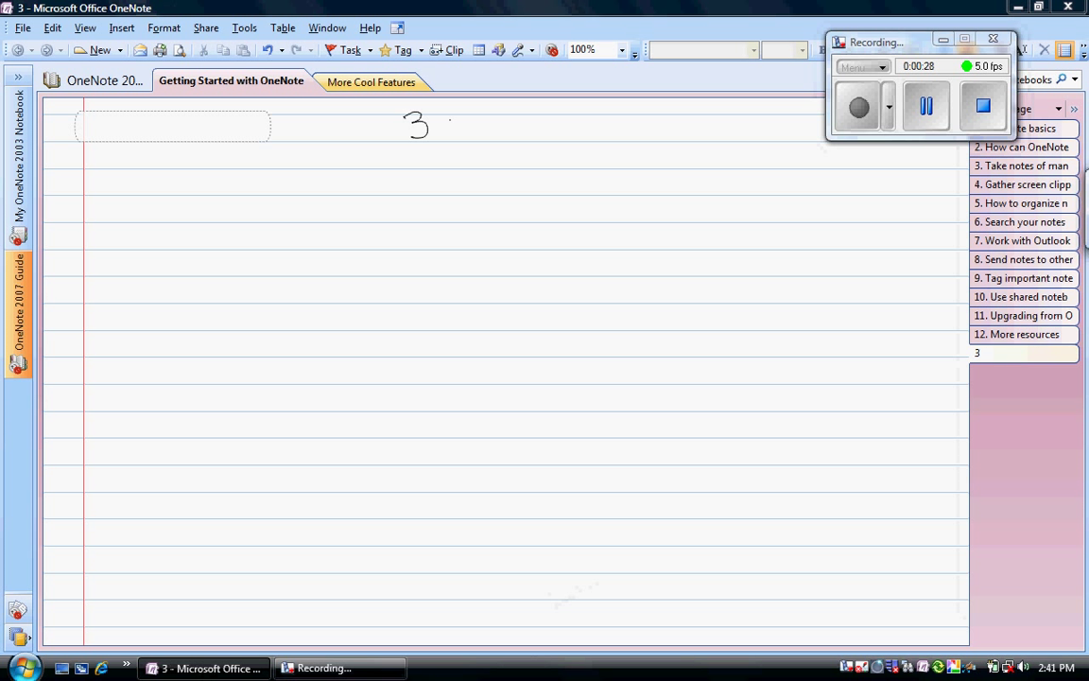
pyautogui.moveTo(437, 114)
pyautogui.mouseDown()
pyautogui.moveTo(437, 138)
pyautogui.moveTo(511, 113)
pyautogui.moveTo(494, 139)
pyautogui.moveTo(523, 132)
pyautogui.mouseUp()
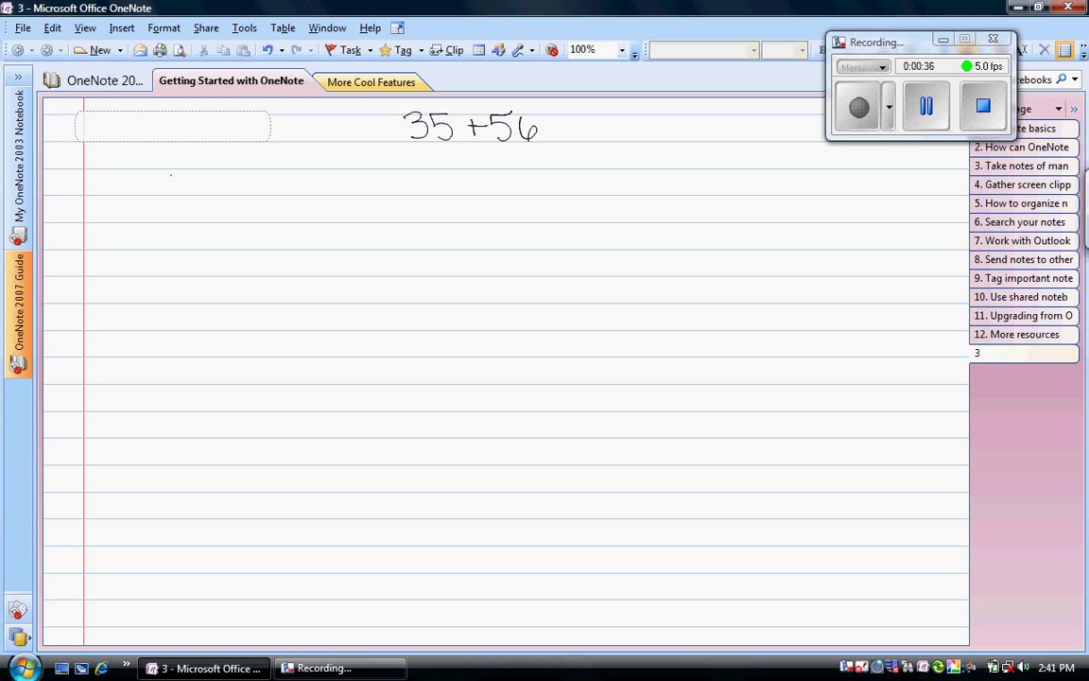
# Step: Ink the partial sums 30+50=80 and 5+6=11 below the problem
pyautogui.moveTo(171, 172)
pyautogui.mouseDown()
pyautogui.moveTo(173, 199)
pyautogui.moveTo(197, 178)
pyautogui.mouseUp()
pyautogui.moveTo(212, 176)
pyautogui.mouseDown()
pyautogui.moveTo(212, 191)
pyautogui.moveTo(219, 182)
pyautogui.moveTo(237, 194)
pyautogui.moveTo(242, 172)
pyautogui.moveTo(285, 181)
pyautogui.mouseUp()
pyautogui.moveTo(272, 188)
pyautogui.mouseDown()
pyautogui.moveTo(300, 192)
pyautogui.moveTo(313, 173)
pyautogui.mouseUp()
pyautogui.moveTo(328, 173)
pyautogui.mouseDown()
pyautogui.moveTo(322, 185)
pyautogui.moveTo(327, 171)
pyautogui.mouseUp()
pyautogui.moveTo(201, 201); pyautogui.dragTo(196, 222)
pyautogui.moveTo(201, 201)
pyautogui.mouseDown()
pyautogui.moveTo(225, 219)
pyautogui.moveTo(271, 207)
pyautogui.moveTo(297, 221)
pyautogui.mouseUp()
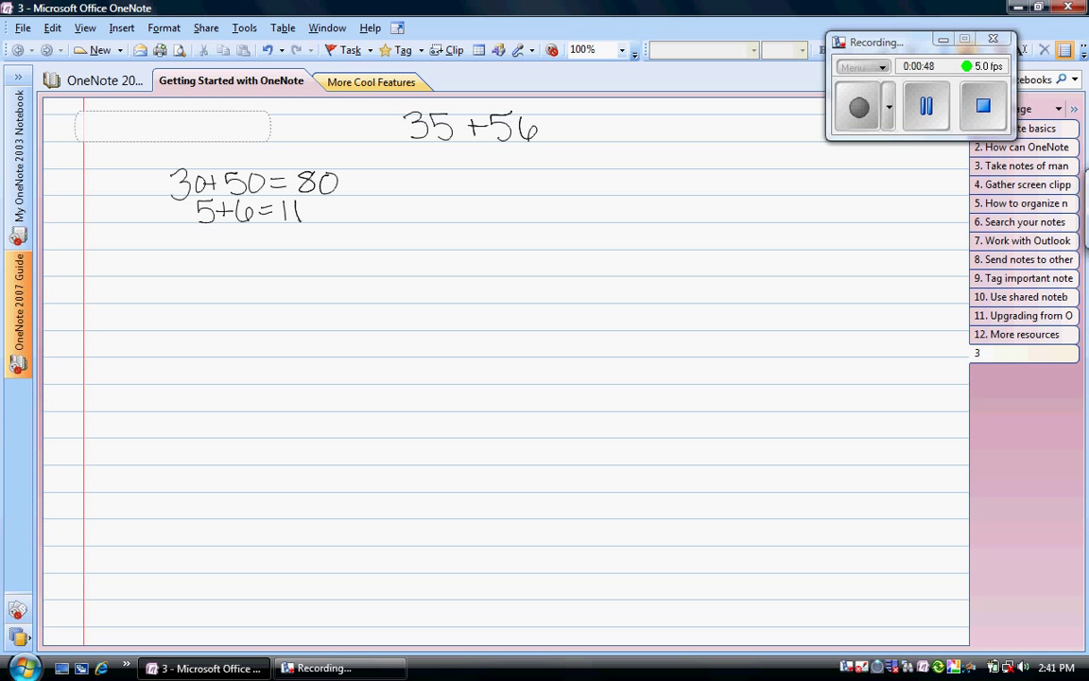
# Step: Ink 80+11=91 to combine the tens and ones totals
pyautogui.moveTo(185, 228)
pyautogui.mouseDown()
pyautogui.moveTo(171, 247)
pyautogui.moveTo(197, 230)
pyautogui.mouseUp()
pyautogui.moveTo(227, 228); pyautogui.dragTo(227, 248)
pyautogui.moveTo(217, 238); pyautogui.dragTo(238, 238)
pyautogui.moveTo(252, 227); pyautogui.dragTo(251, 248)
pyautogui.moveTo(262, 227); pyautogui.dragTo(262, 247)
pyautogui.moveTo(274, 240)
pyautogui.mouseDown()
pyautogui.moveTo(310, 232)
pyautogui.moveTo(315, 251)
pyautogui.mouseUp()
pyautogui.moveTo(331, 229); pyautogui.dragTo(331, 248)
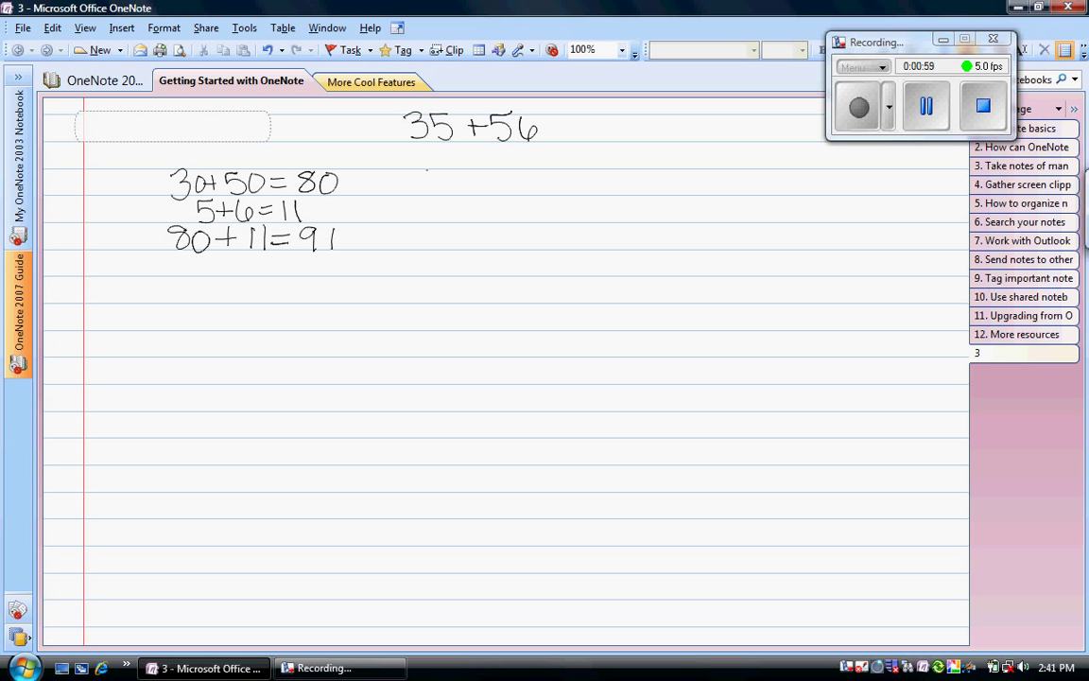
# Step: Ink 35+50=85 to the right of the first solution
pyautogui.moveTo(419, 171)
pyautogui.mouseDown()
pyautogui.moveTo(432, 173)
pyautogui.moveTo(420, 192)
pyautogui.moveTo(452, 171)
pyautogui.moveTo(470, 193)
pyautogui.moveTo(484, 184)
pyautogui.moveTo(488, 193)
pyautogui.mouseUp()
pyautogui.moveTo(492, 172)
pyautogui.mouseDown()
pyautogui.moveTo(516, 185)
pyautogui.moveTo(523, 173)
pyautogui.moveTo(558, 177)
pyautogui.moveTo(559, 187)
pyautogui.mouseUp()
pyautogui.moveTo(577, 174)
pyautogui.mouseDown()
pyautogui.moveTo(568, 181)
pyautogui.moveTo(598, 174)
pyautogui.moveTo(582, 195)
pyautogui.mouseUp()
# Step: Ink 85+6=91 on the line beneath 35+50=85
pyautogui.moveTo(474, 201)
pyautogui.mouseDown()
pyautogui.moveTo(461, 224)
pyautogui.moveTo(473, 202)
pyautogui.mouseUp()
pyautogui.moveTo(483, 201)
pyautogui.mouseDown()
pyautogui.moveTo(497, 200)
pyautogui.moveTo(478, 224)
pyautogui.moveTo(521, 212)
pyautogui.mouseUp()
pyautogui.moveTo(513, 204)
pyautogui.mouseDown()
pyautogui.moveTo(514, 220)
pyautogui.moveTo(569, 216)
pyautogui.mouseUp()
pyautogui.moveTo(590, 202)
pyautogui.mouseDown()
pyautogui.moveTo(580, 209)
pyautogui.moveTo(602, 223)
pyautogui.mouseUp()
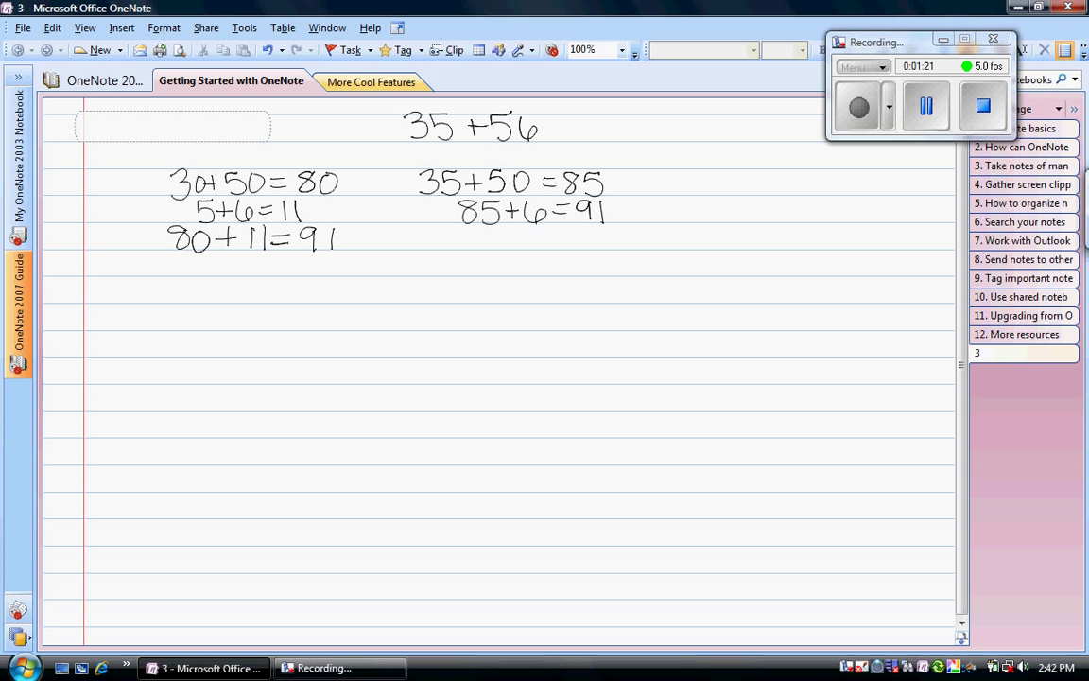
# Step: Ink 35+56 with -4 and +4 beneath it, then 31+60=91
pyautogui.moveTo(149, 284)
pyautogui.mouseDown()
pyautogui.moveTo(149, 305)
pyautogui.moveTo(203, 283)
pyautogui.moveTo(180, 307)
pyautogui.moveTo(219, 293)
pyautogui.mouseUp()
pyautogui.moveTo(214, 288)
pyautogui.mouseDown()
pyautogui.moveTo(213, 301)
pyautogui.moveTo(242, 284)
pyautogui.moveTo(226, 307)
pyautogui.moveTo(261, 296)
pyautogui.mouseUp()
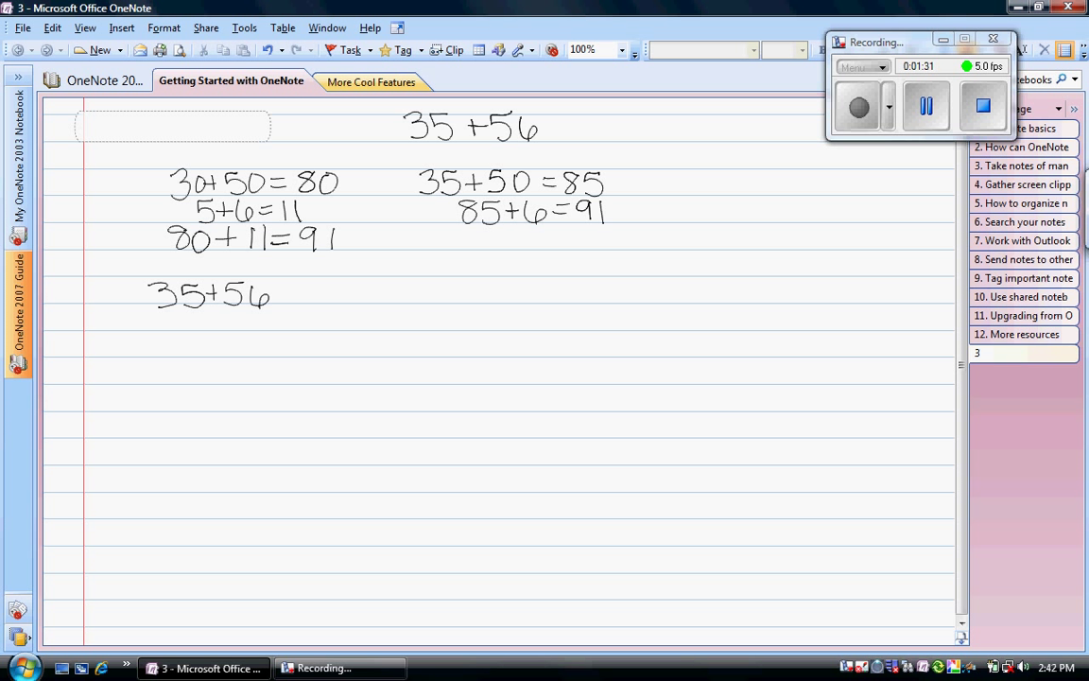
pyautogui.moveTo(170, 319); pyautogui.dragTo(197, 322)
pyautogui.moveTo(192, 315)
pyautogui.mouseDown()
pyautogui.moveTo(193, 329)
pyautogui.moveTo(241, 320)
pyautogui.moveTo(251, 331)
pyautogui.mouseUp()
pyautogui.moveTo(153, 342)
pyautogui.mouseDown()
pyautogui.moveTo(163, 350)
pyautogui.moveTo(153, 363)
pyautogui.moveTo(288, 342)
pyautogui.moveTo(299, 362)
pyautogui.moveTo(319, 363)
pyautogui.mouseUp()
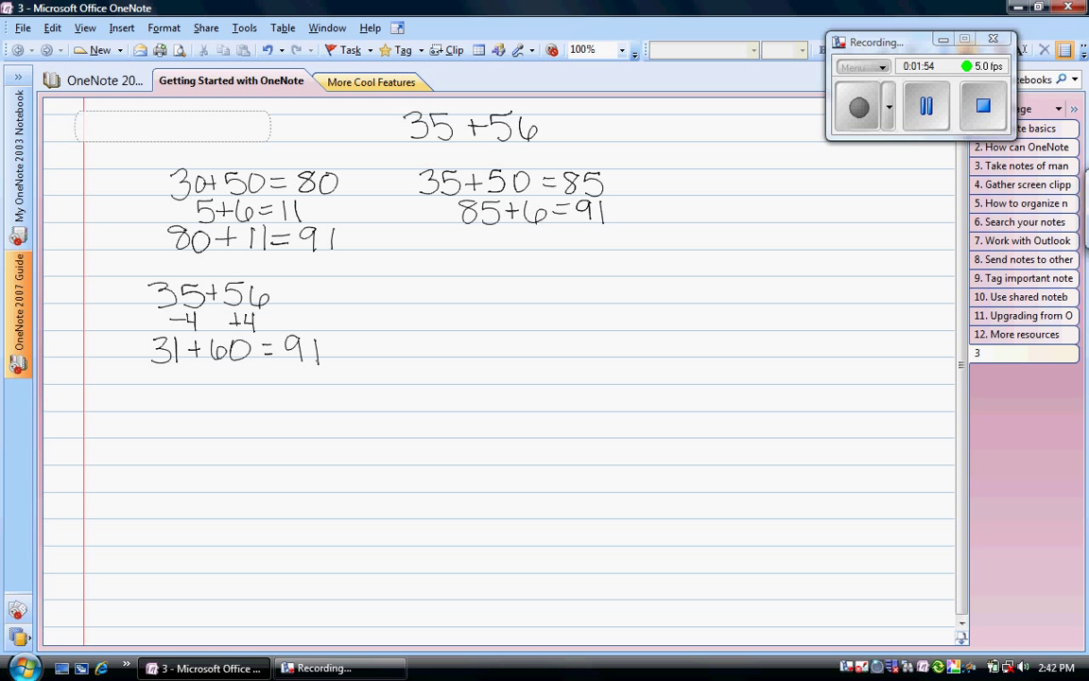
# Step: Ink 35+56 with +5 under 35 and -5 under 56, giving 40+51=91
pyautogui.moveTo(418, 288)
pyautogui.mouseDown()
pyautogui.moveTo(436, 283)
pyautogui.moveTo(418, 302)
pyautogui.moveTo(446, 303)
pyautogui.moveTo(480, 282)
pyautogui.moveTo(485, 294)
pyautogui.moveTo(492, 285)
pyautogui.moveTo(490, 303)
pyautogui.moveTo(531, 294)
pyautogui.moveTo(504, 317)
pyautogui.moveTo(514, 331)
pyautogui.mouseUp()
pyautogui.moveTo(519, 315); pyautogui.dragTo(532, 315)
pyautogui.moveTo(428, 311)
pyautogui.mouseDown()
pyautogui.moveTo(428, 324)
pyautogui.moveTo(446, 319)
pyautogui.moveTo(436, 357)
pyautogui.moveTo(459, 338)
pyautogui.moveTo(494, 356)
pyautogui.moveTo(505, 336)
pyautogui.moveTo(516, 357)
pyautogui.moveTo(544, 349)
pyautogui.moveTo(587, 359)
pyautogui.mouseUp()
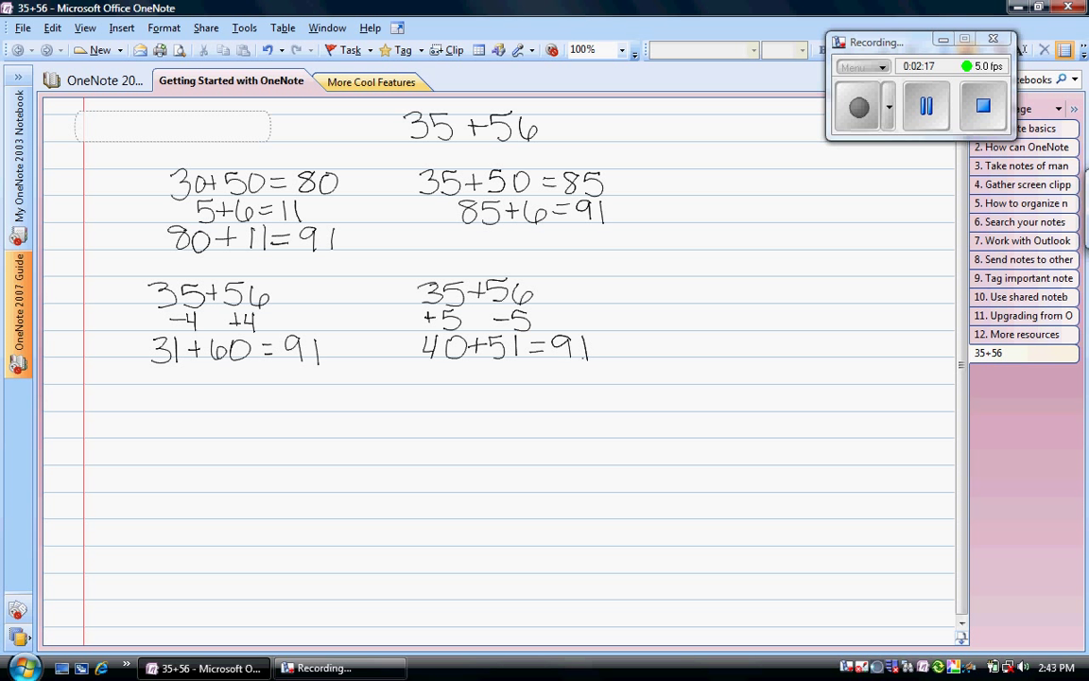
# Step: Ink 35+56 in the lower left with +5 and +4 beneath it
pyautogui.moveTo(148, 413)
pyautogui.mouseDown()
pyautogui.moveTo(166, 415)
pyautogui.moveTo(149, 438)
pyautogui.moveTo(253, 430)
pyautogui.mouseUp()
pyautogui.moveTo(161, 446)
pyautogui.mouseDown()
pyautogui.moveTo(160, 461)
pyautogui.moveTo(182, 448)
pyautogui.moveTo(168, 467)
pyautogui.mouseUp()
pyautogui.moveTo(237, 445)
pyautogui.mouseDown()
pyautogui.moveTo(237, 464)
pyautogui.moveTo(244, 453)
pyautogui.moveTo(255, 470)
pyautogui.mouseUp()
# Step: Ink 40+60=100, then the compensation line 100-9=91
pyautogui.moveTo(148, 496)
pyautogui.mouseDown()
pyautogui.moveTo(143, 511)
pyautogui.moveTo(157, 512)
pyautogui.mouseUp()
pyautogui.moveTo(153, 498)
pyautogui.mouseDown()
pyautogui.moveTo(153, 520)
pyautogui.moveTo(170, 498)
pyautogui.moveTo(203, 520)
pyautogui.moveTo(244, 511)
pyautogui.moveTo(248, 500)
pyautogui.moveTo(281, 503)
pyautogui.moveTo(281, 514)
pyautogui.mouseUp()
pyautogui.moveTo(294, 501)
pyautogui.mouseDown()
pyautogui.moveTo(294, 520)
pyautogui.moveTo(308, 502)
pyautogui.mouseUp()
pyautogui.moveTo(329, 499); pyautogui.dragTo(330, 501)
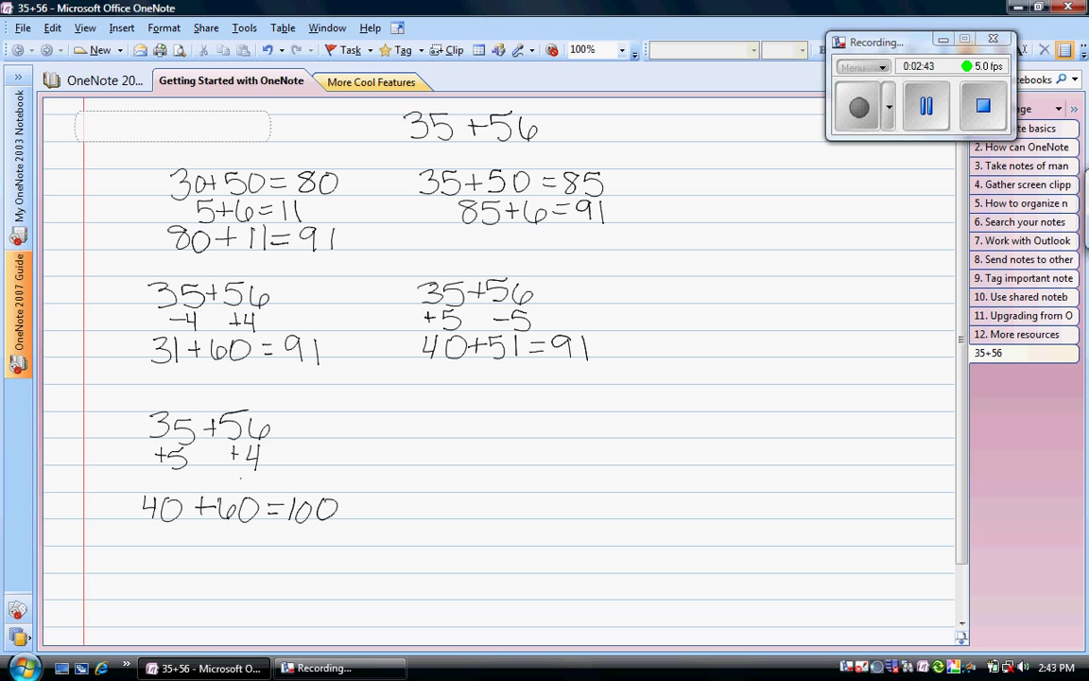
pyautogui.moveTo(169, 530)
pyautogui.mouseDown()
pyautogui.moveTo(165, 549)
pyautogui.moveTo(180, 532)
pyautogui.moveTo(231, 535)
pyautogui.moveTo(238, 547)
pyautogui.moveTo(267, 531)
pyautogui.moveTo(302, 546)
pyautogui.mouseUp()
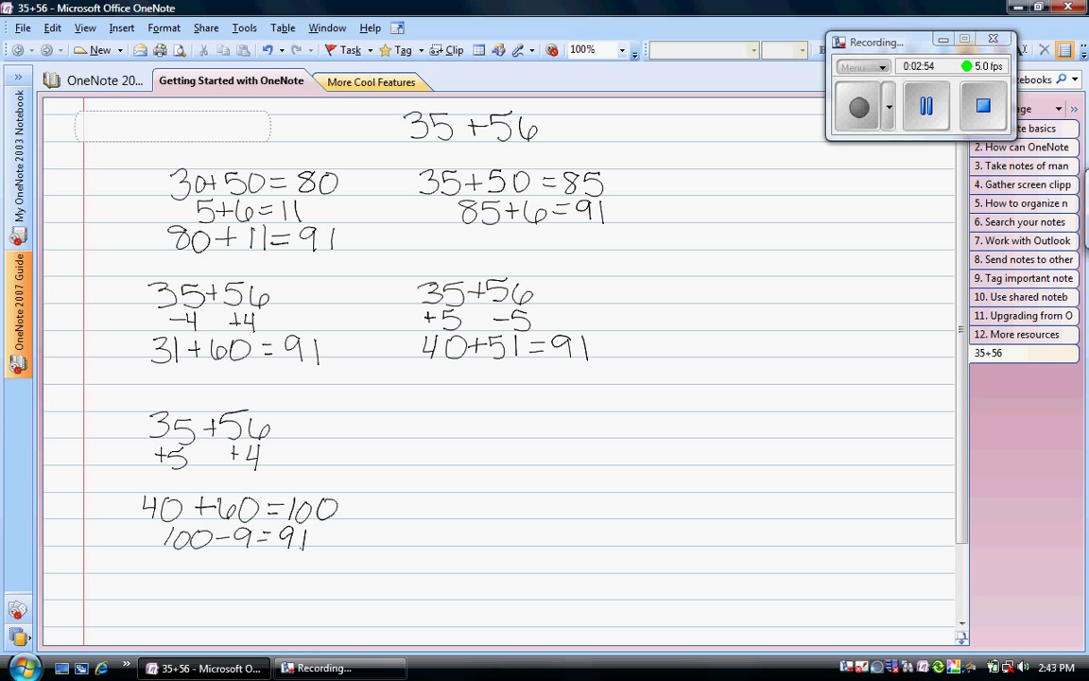
# Step: Ink 35 over +56 in a column, with answer 91 and carry 1 above the tens
pyautogui.moveTo(481, 418)
pyautogui.mouseDown()
pyautogui.moveTo(493, 419)
pyautogui.moveTo(481, 438)
pyautogui.moveTo(506, 425)
pyautogui.moveTo(504, 436)
pyautogui.moveTo(457, 464)
pyautogui.moveTo(482, 455)
pyautogui.moveTo(508, 459)
pyautogui.moveTo(486, 467)
pyautogui.moveTo(544, 467)
pyautogui.mouseUp()
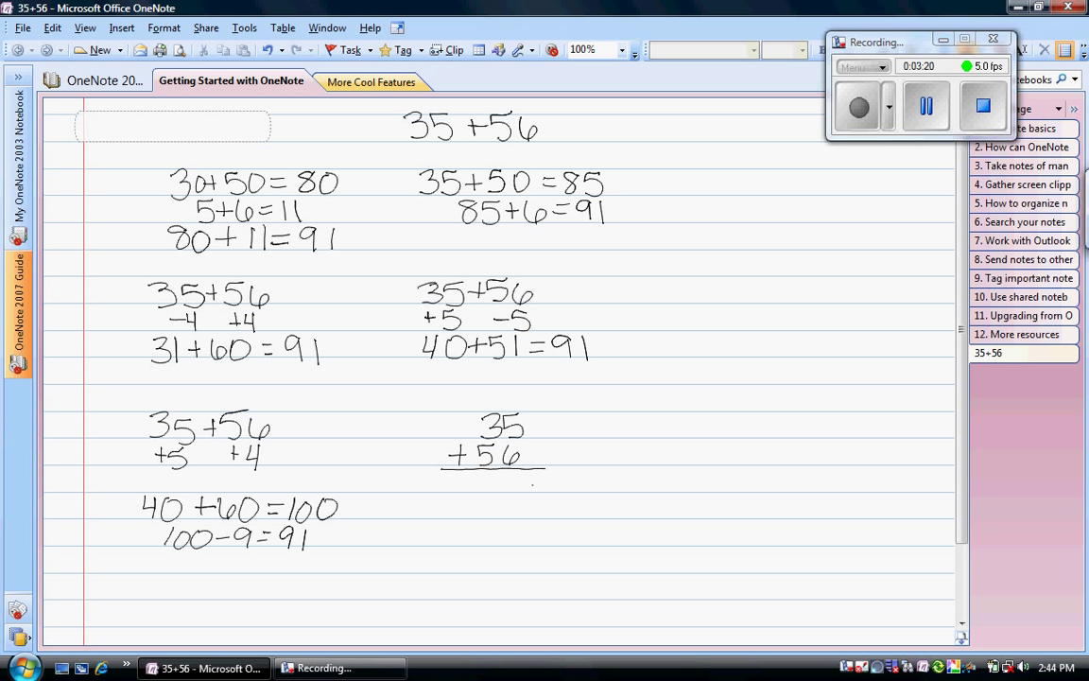
pyautogui.moveTo(513, 473); pyautogui.dragTo(515, 491)
pyautogui.moveTo(487, 396); pyautogui.dragTo(488, 408)
pyautogui.moveTo(491, 477); pyautogui.dragTo(487, 497)
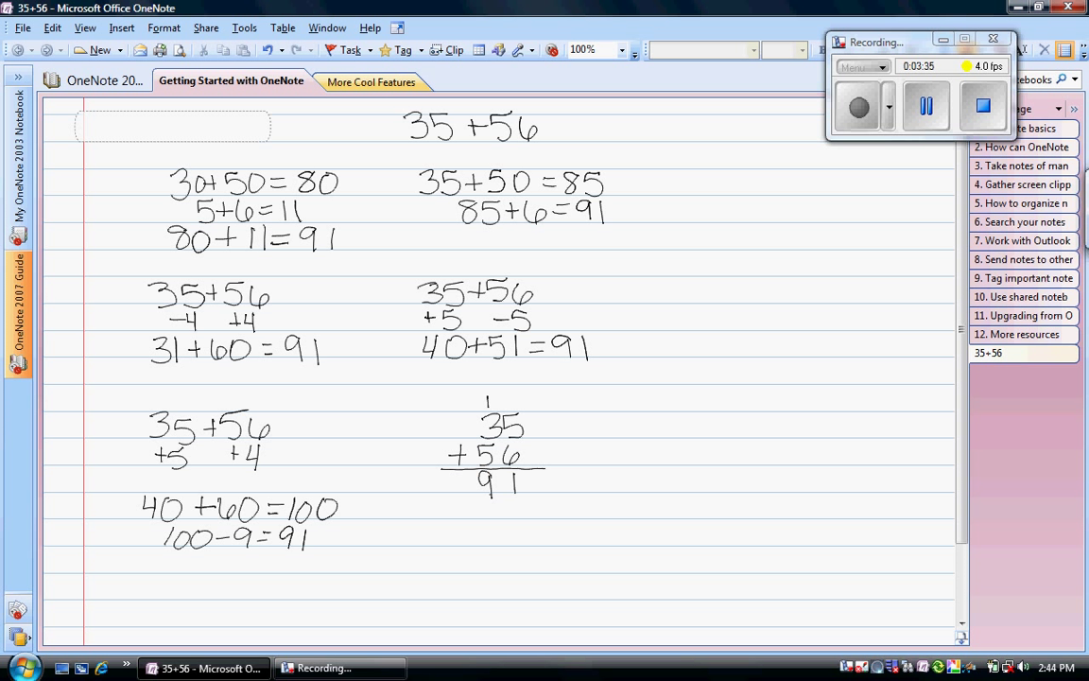